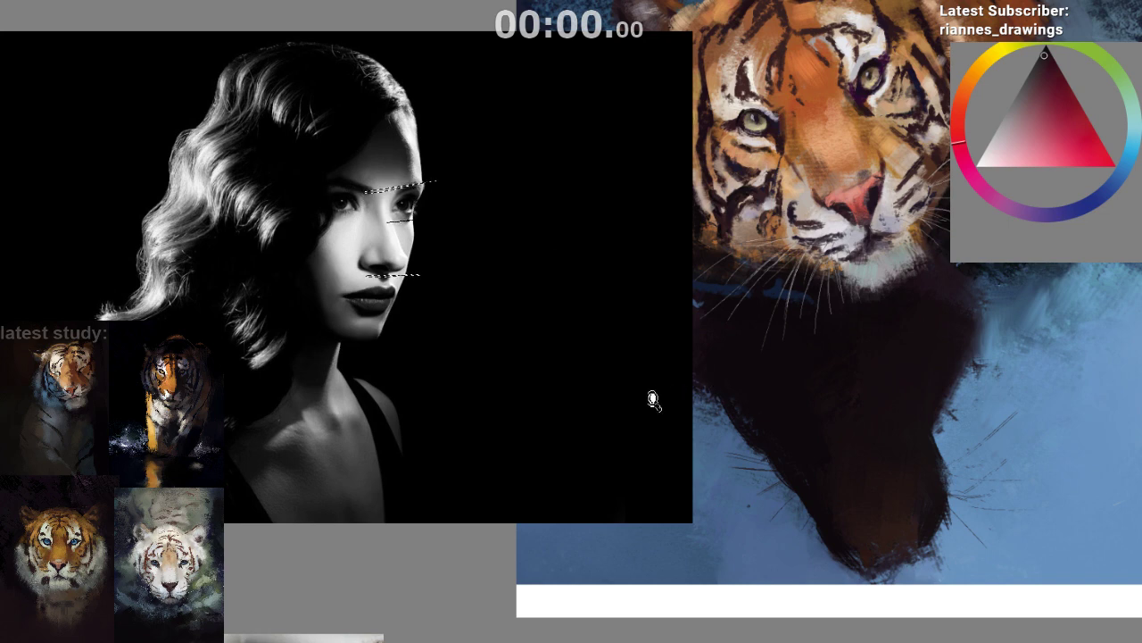
- Move the black-and-white portrait reference off the tiger painting and place it beside the canvas
left_click_drag(661, 397, 522, 496)
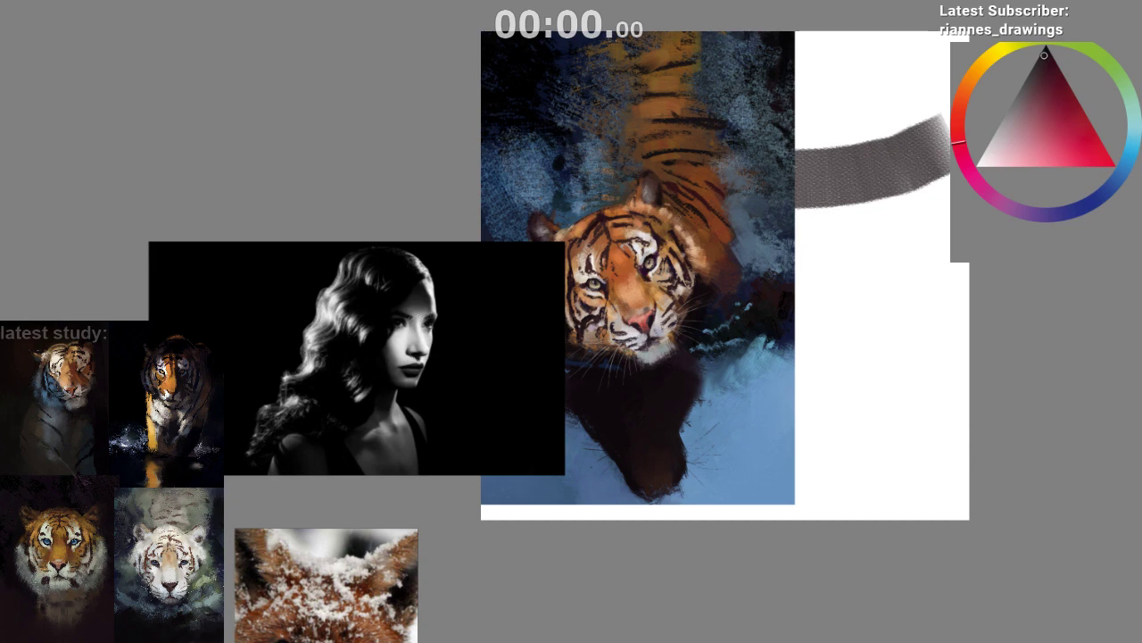
key("ctrl+t")
left_click_drag(262, 296, 235, 184)
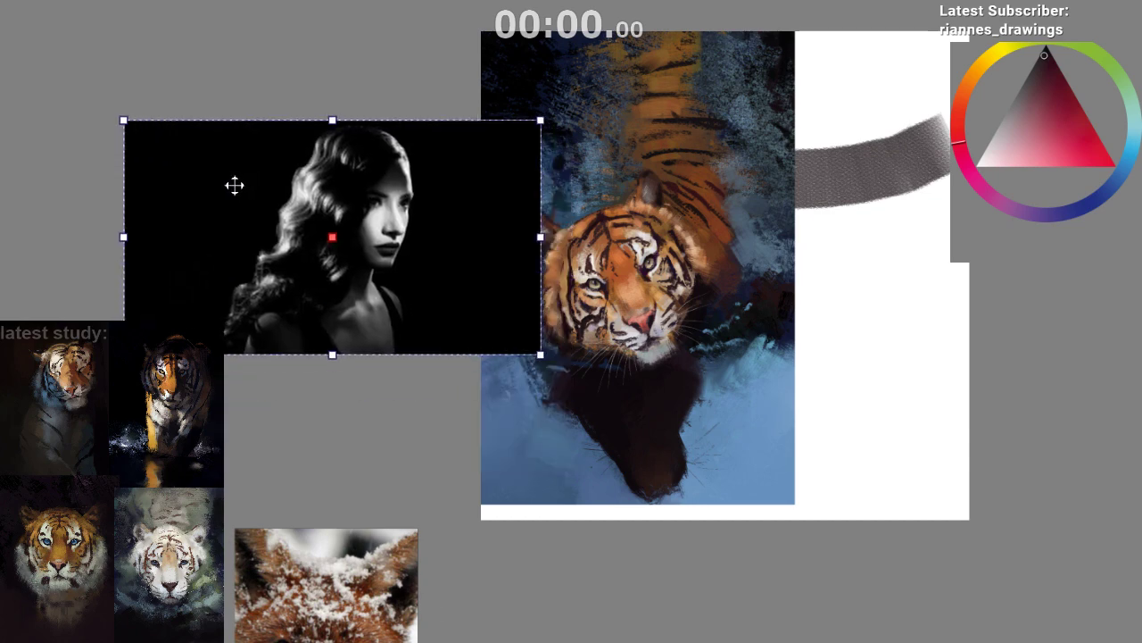
left_click_drag(324, 235, 290, 256)
scroll(354, 269, "down", 1)
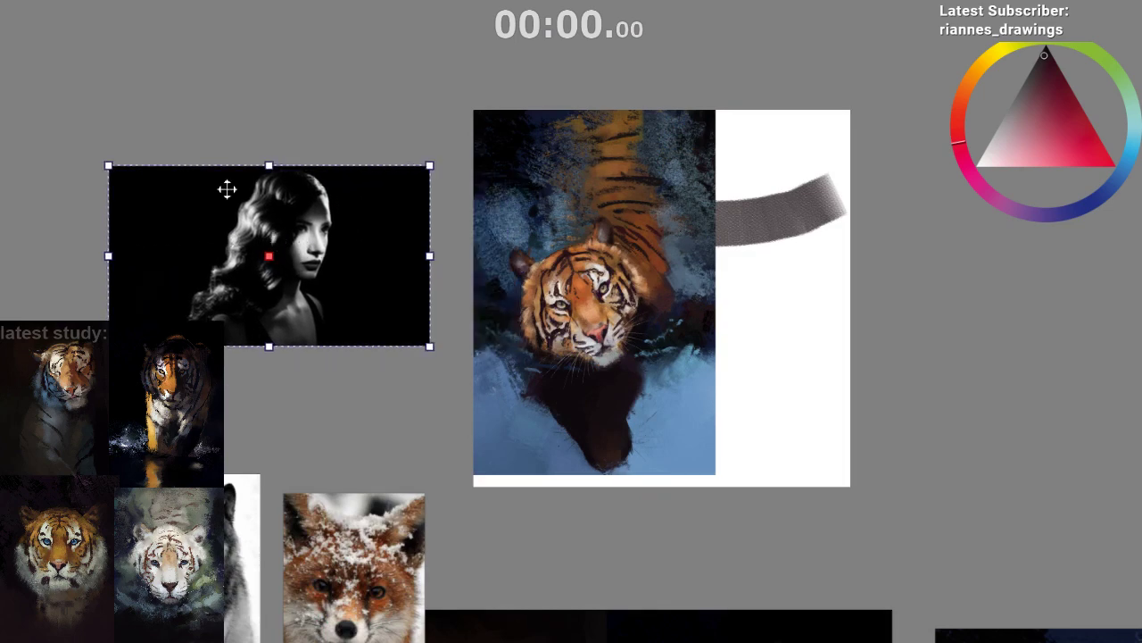
scroll(238, 225, "up", 5)
scroll(239, 230, "up", 2)
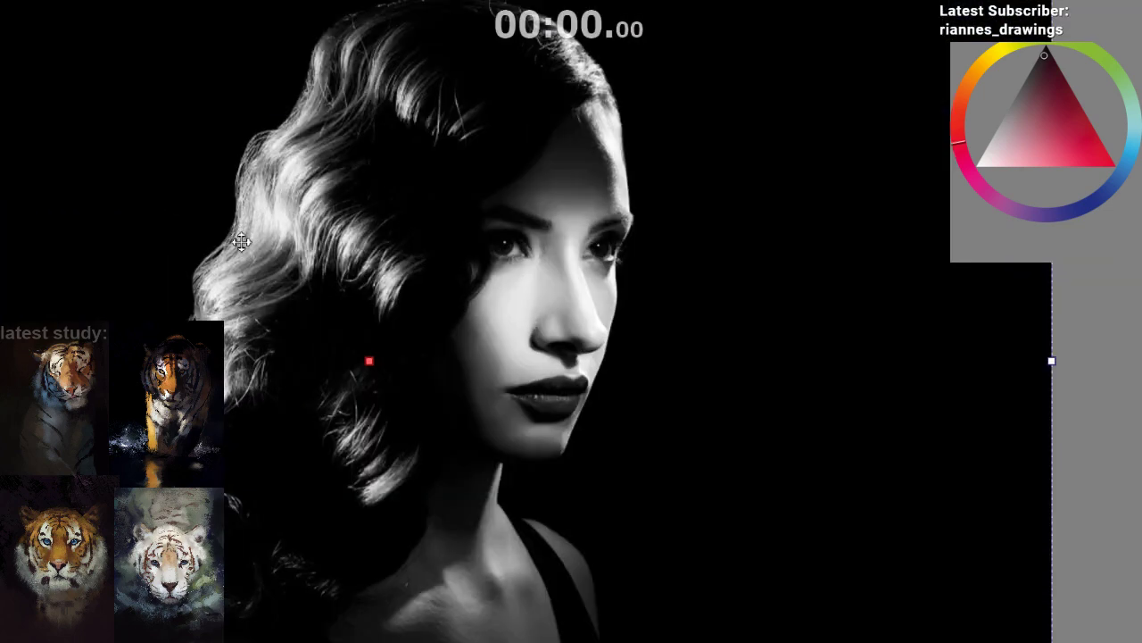
scroll(240, 239, "down", 2)
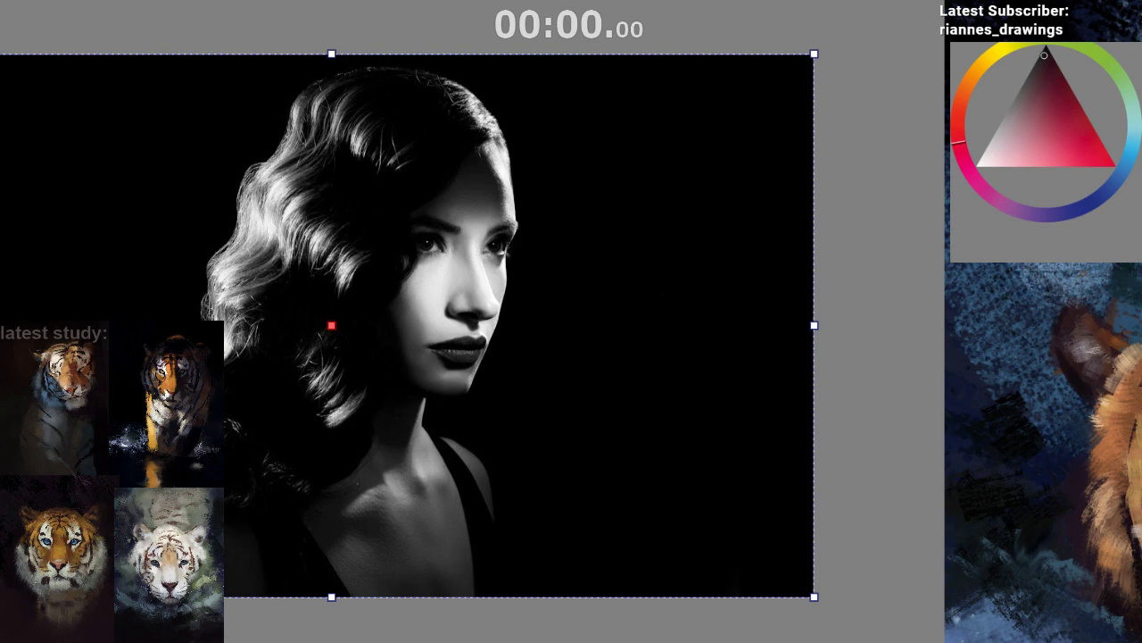
left_click_drag(676, 459, 581, 580)
mouse_move(496, 453)
left_mouse_down()
mouse_move(390, 419)
mouse_move(231, 337)
left_mouse_up()
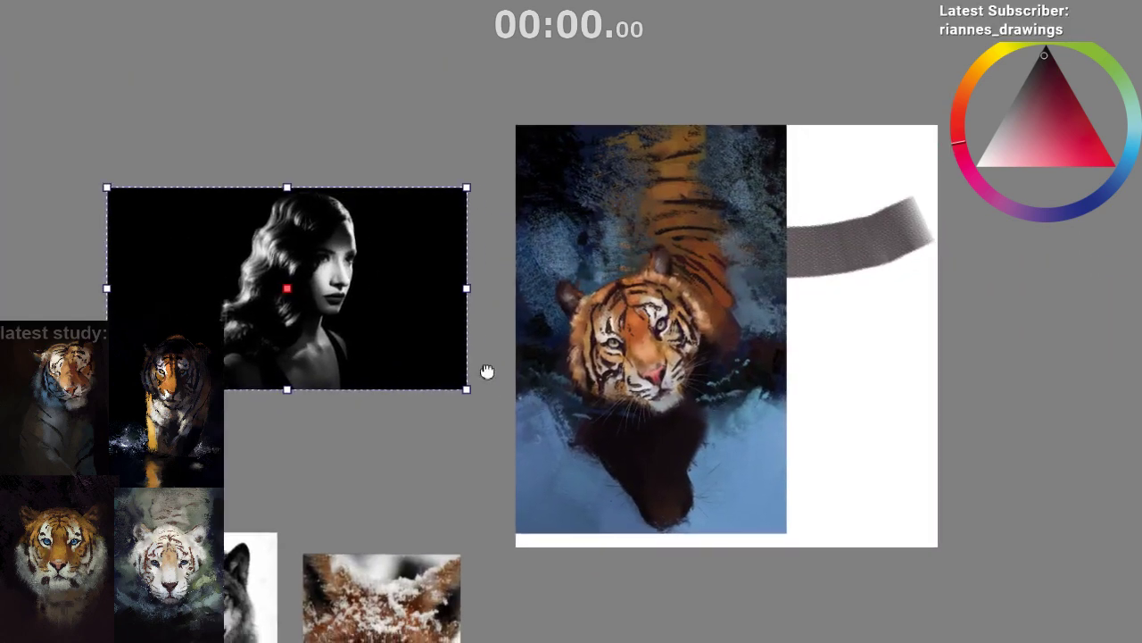
left_click_drag(487, 371, 432, 342)
key("b")
mouse_move(658, 239)
left_mouse_down()
mouse_move(587, 420)
mouse_move(662, 275)
mouse_move(627, 390)
left_mouse_up()
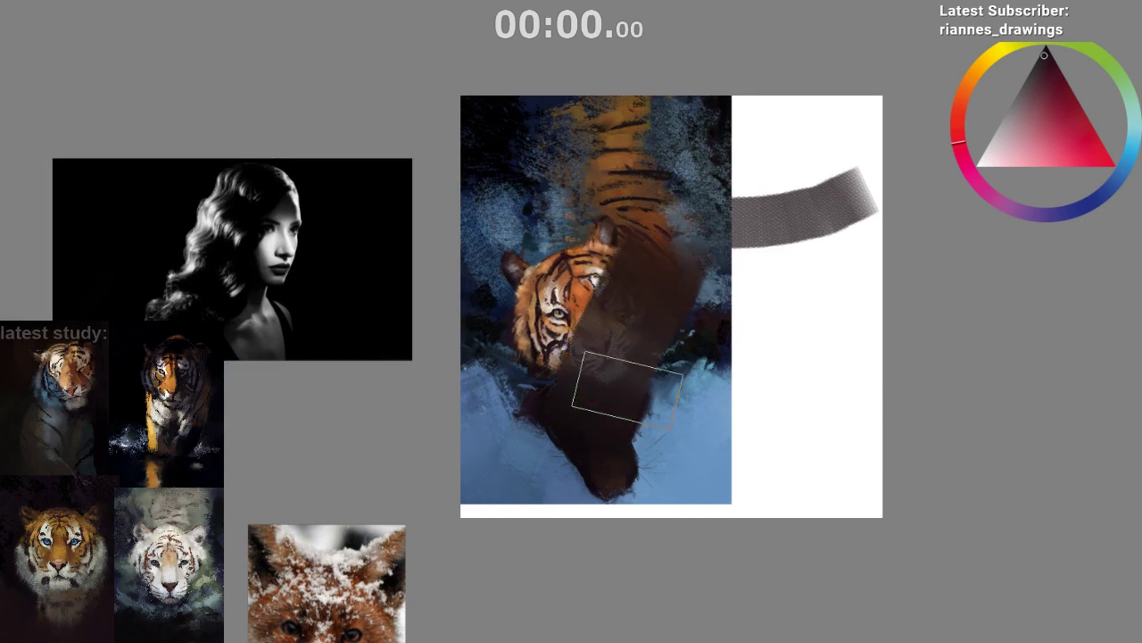
left_click_drag(600, 434, 509, 416)
left_click_drag(658, 259, 587, 413)
left_click_drag(693, 326, 665, 415)
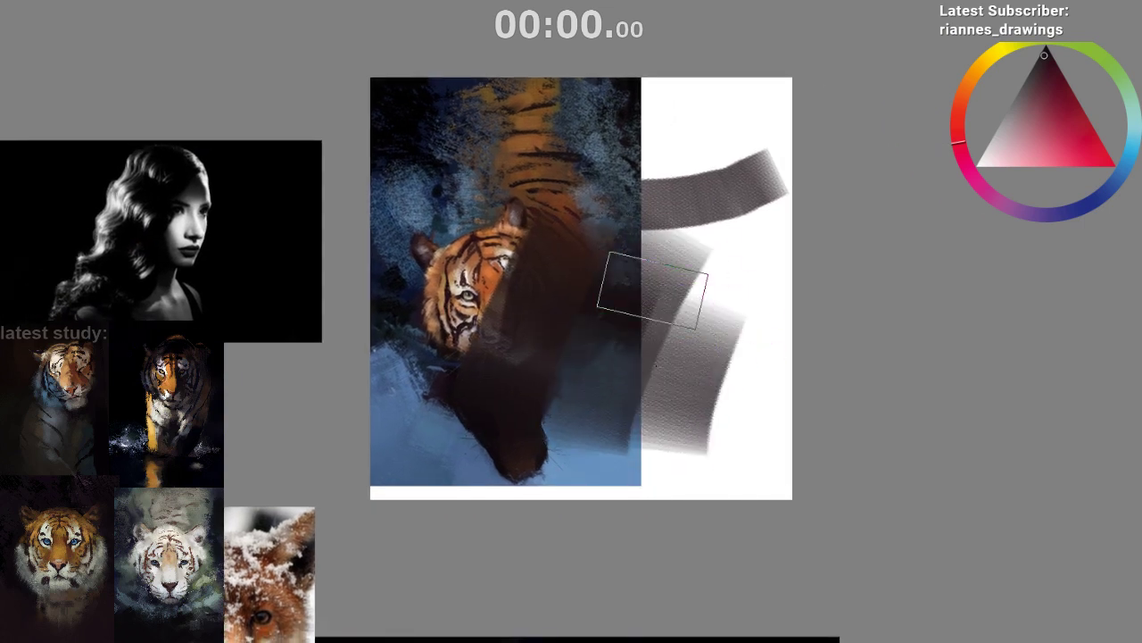
mouse_move(653, 290)
left_mouse_down()
mouse_move(703, 410)
mouse_move(675, 470)
mouse_move(653, 497)
left_mouse_up()
left_click_drag(704, 270, 665, 455)
left_click_drag(669, 174, 616, 277)
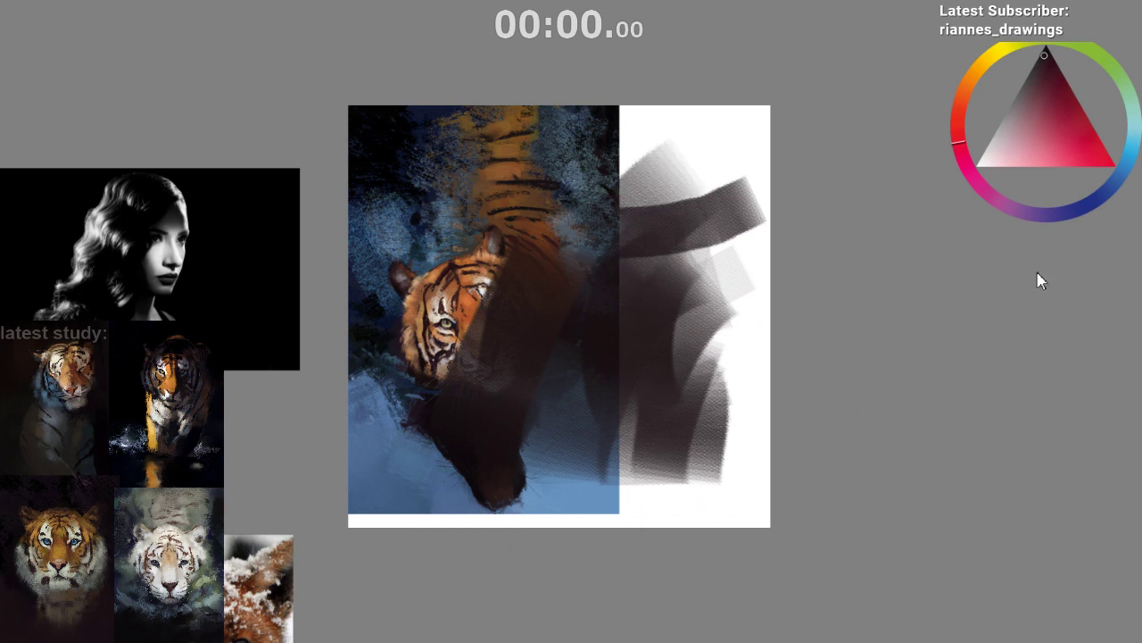
mouse_move(629, 234)
left_mouse_down()
mouse_move(562, 276)
mouse_move(468, 486)
left_mouse_up()
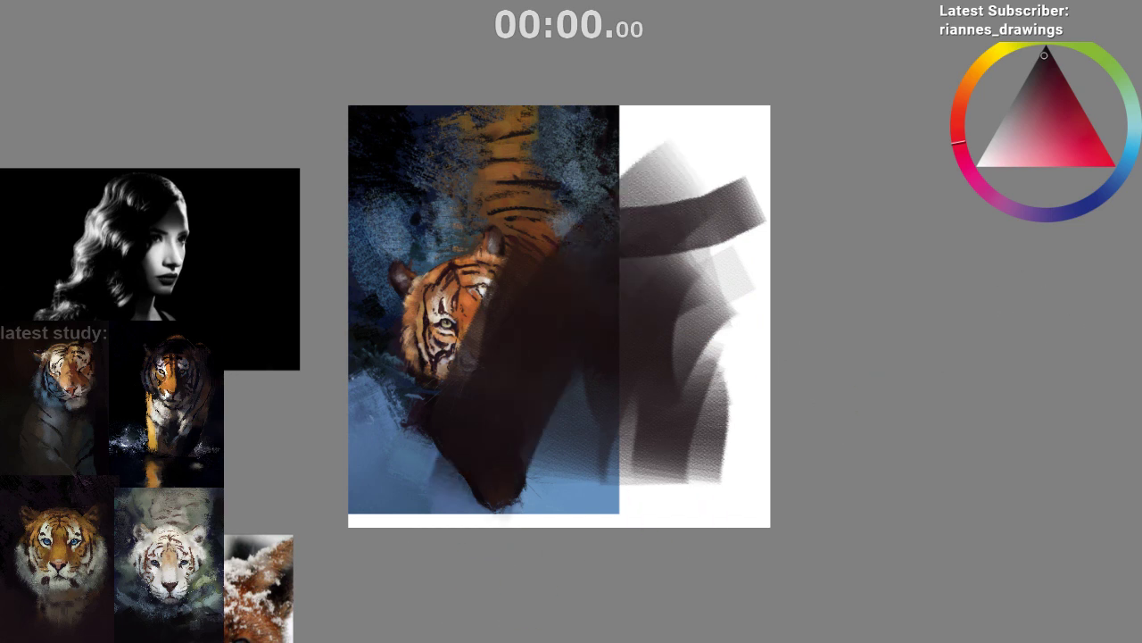
- Undo the broad dark brush strokes and the tiger painting placed on the white canvas
key("ctrl+z")
key("ctrl+z")
key("ctrl+z")
key("ctrl+z")
key("ctrl+z")
key("ctrl+z")
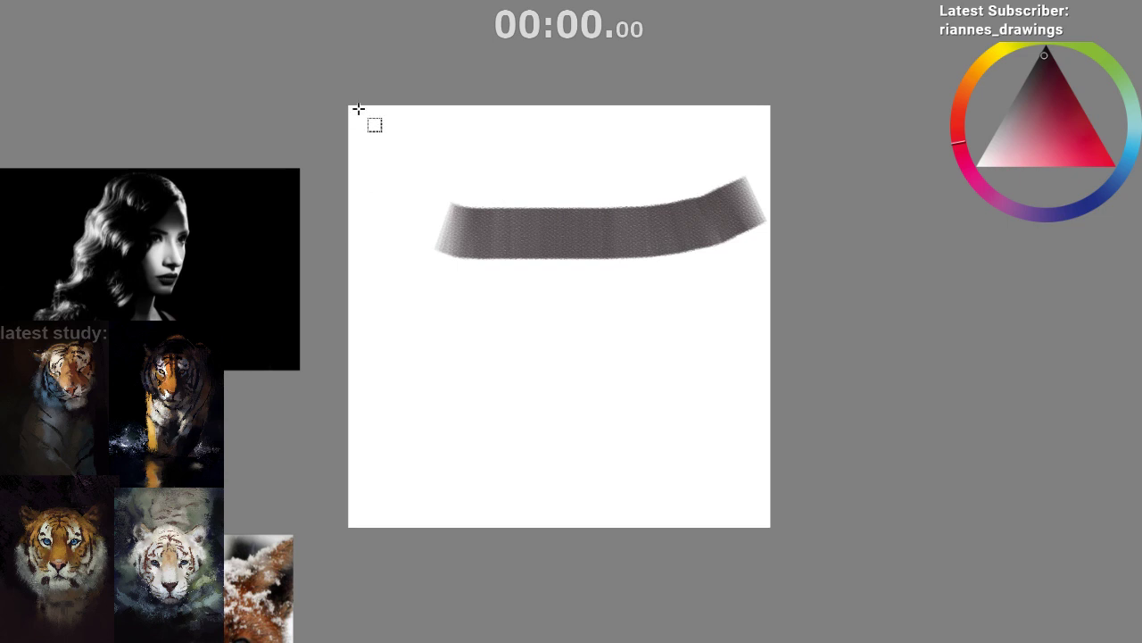
- Crop the canvas to a slightly smaller rectangle from its upper-left corner, trimming the right and bottom edges, and clear the selection
left_click_drag(350, 107, 695, 468)
key("ctrl+shift+x")
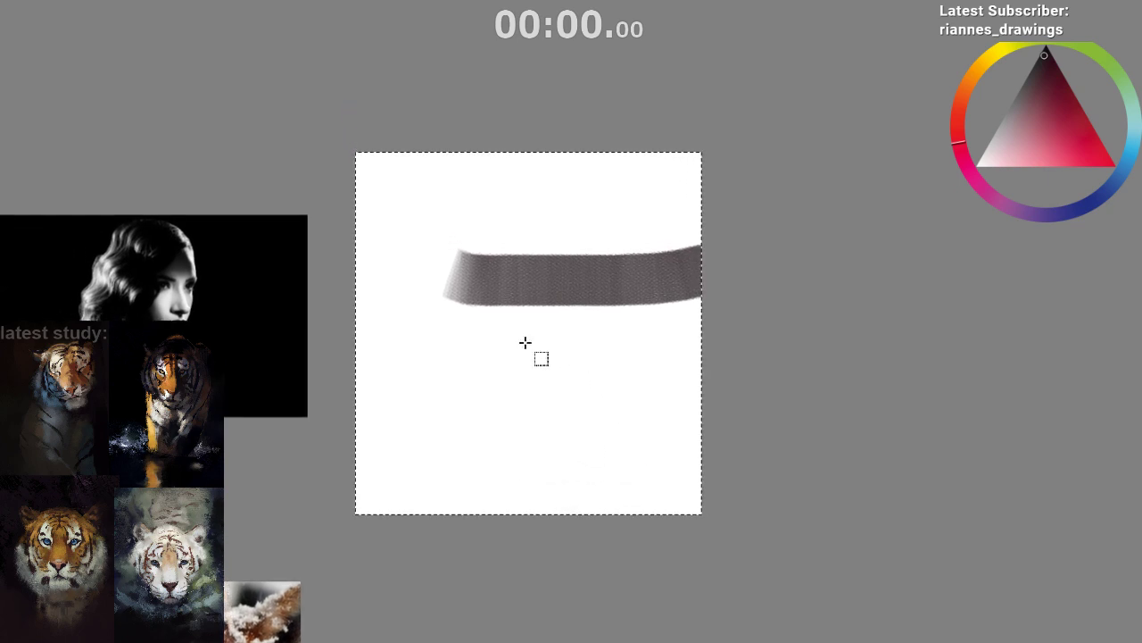
key("ctrl+shift+a")
- Cover the whole white canvas with broad, textured near-black brush strokes
left_click_drag(664, 156, 600, 437)
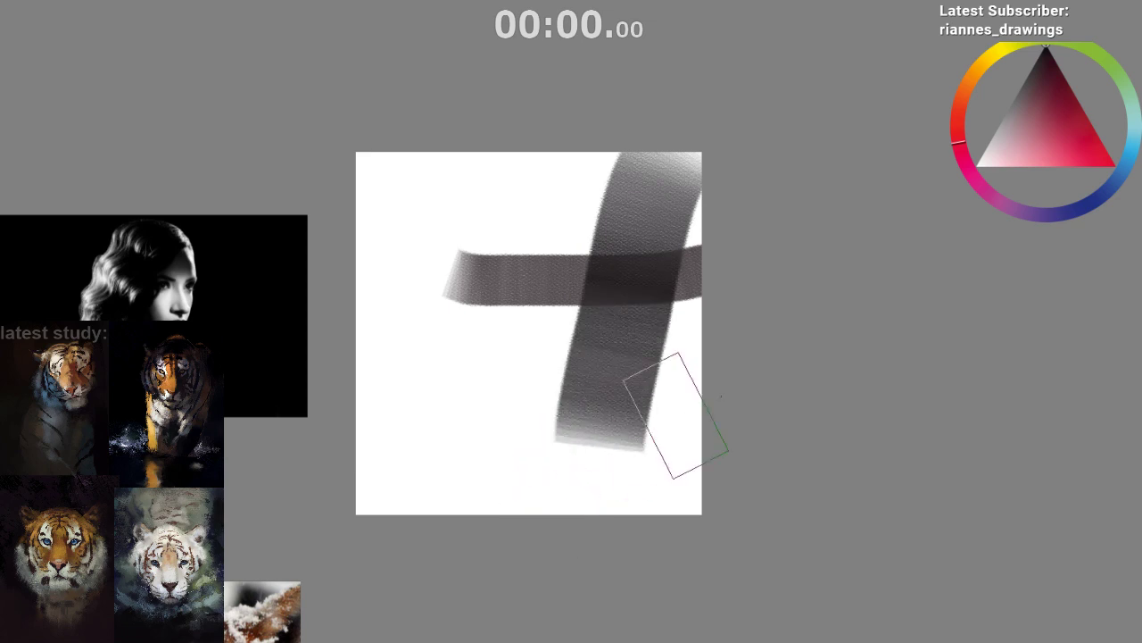
key("ctrl+z")
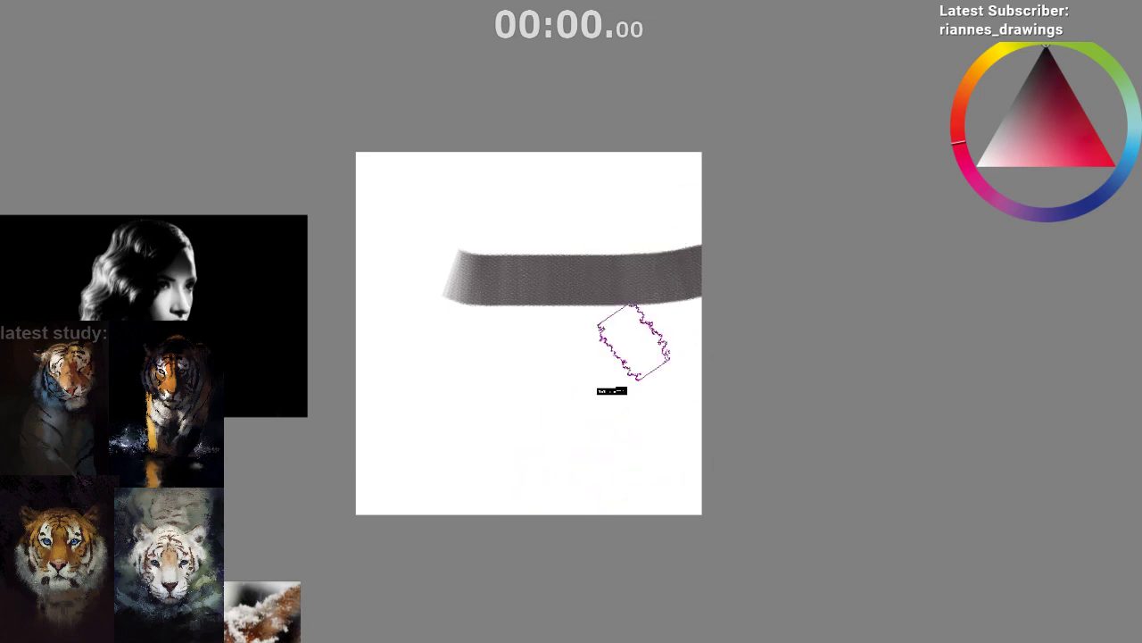
key("ctrl+shift+z")
mouse_move(665, 571)
left_mouse_down()
mouse_move(638, 363)
mouse_move(586, 455)
mouse_move(472, 281)
mouse_move(357, 217)
mouse_move(363, 516)
left_mouse_up()
left_click_drag(376, 605, 401, 246)
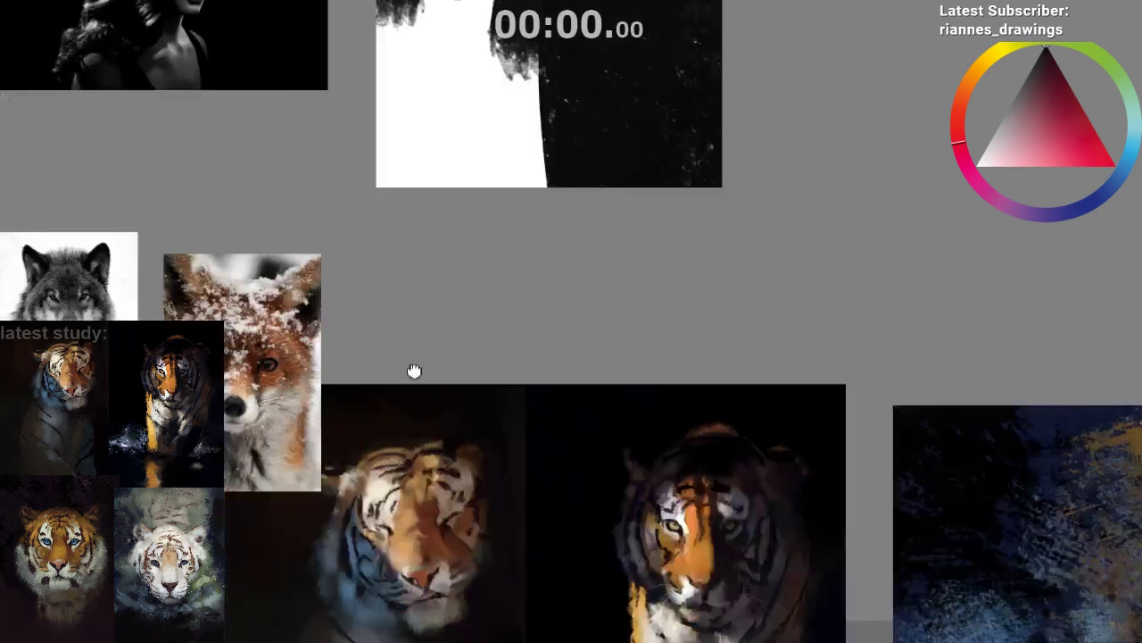
left_click_drag(500, 421, 466, 582)
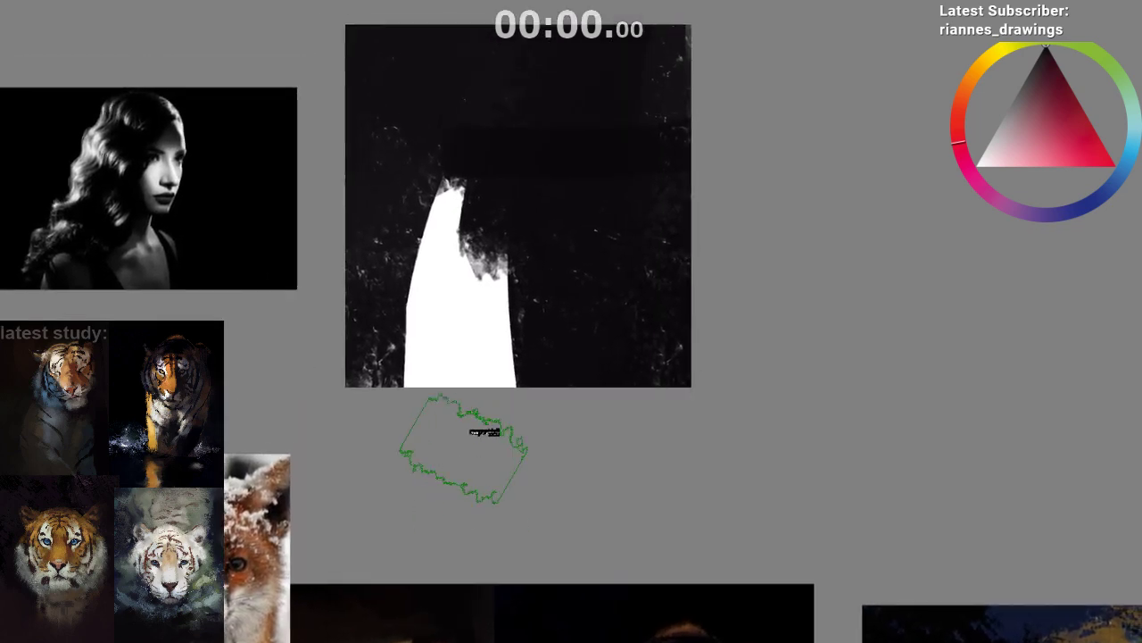
mouse_move(458, 290)
left_mouse_down()
mouse_move(464, 224)
mouse_move(444, 295)
mouse_move(502, 288)
mouse_move(523, 301)
mouse_move(421, 382)
mouse_move(395, 249)
mouse_move(336, 433)
mouse_move(640, 239)
mouse_move(658, 303)
mouse_move(673, 92)
mouse_move(664, 200)
left_mouse_up()
left_click_drag(707, 456, 727, 534)
left_click_drag(651, 420, 740, 360)
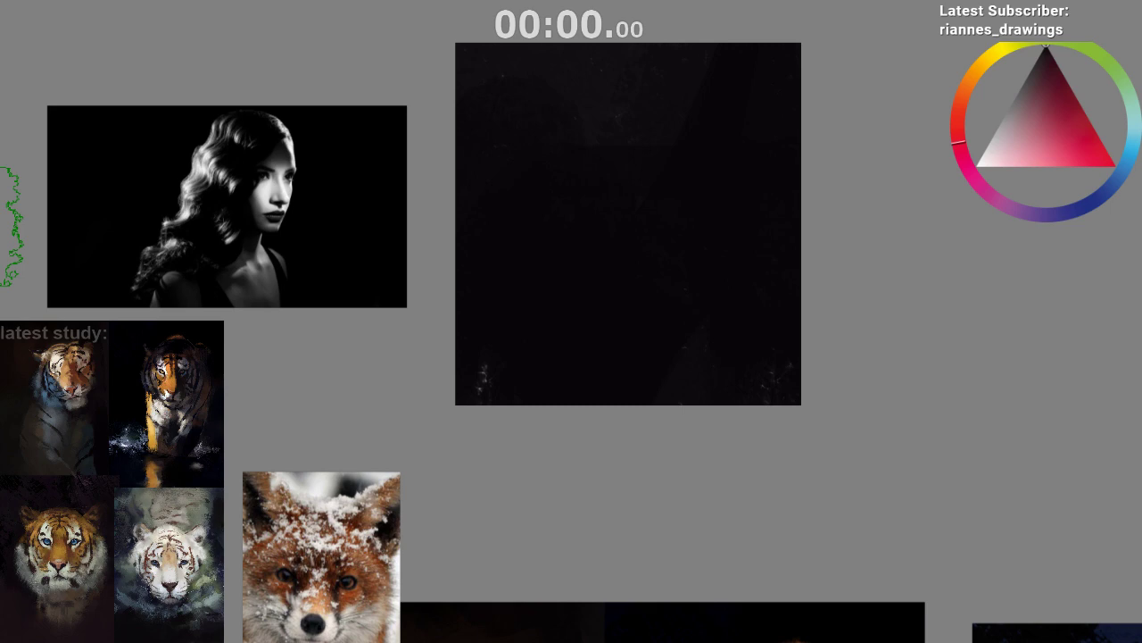
- Switch to the portrait photo document and crop it to a narrower frame around the woman, trimming the empty black sides
key("ctrl+Tab")
scroll(326, 249, "down", 3)
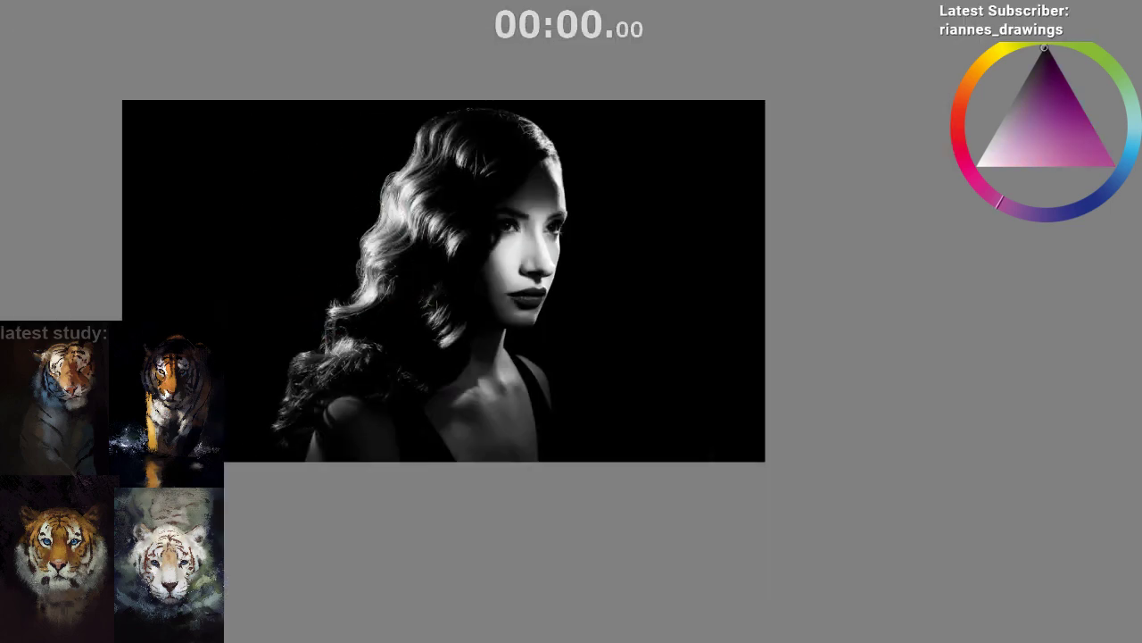
left_click_drag(240, 101, 650, 458)
key("ctrl+shift+x")
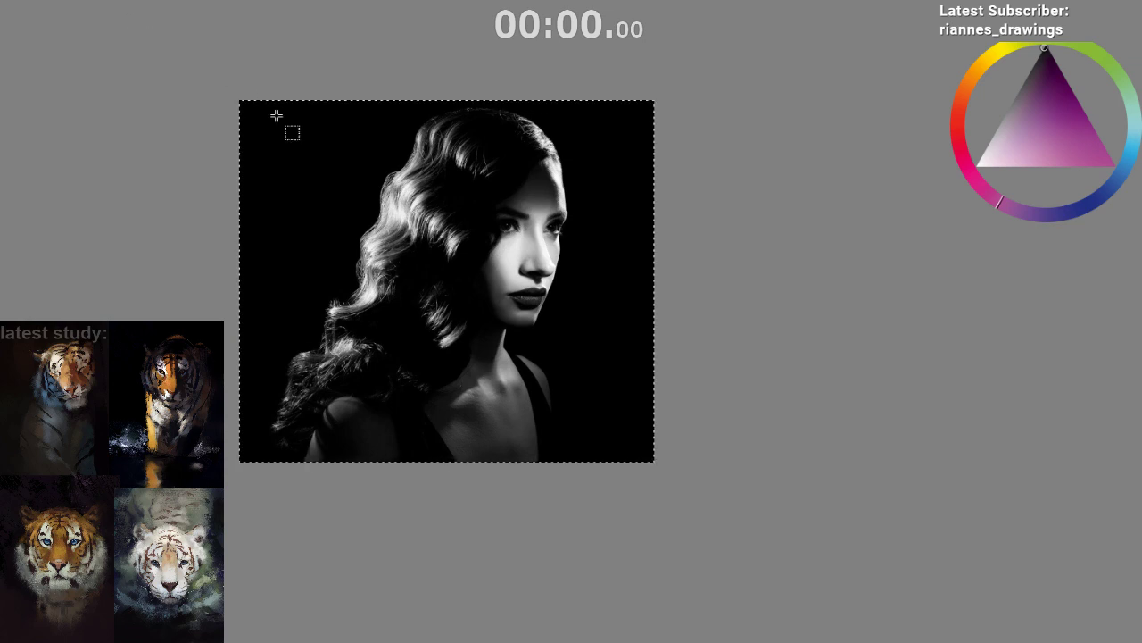
left_click_drag(257, 100, 491, 359)
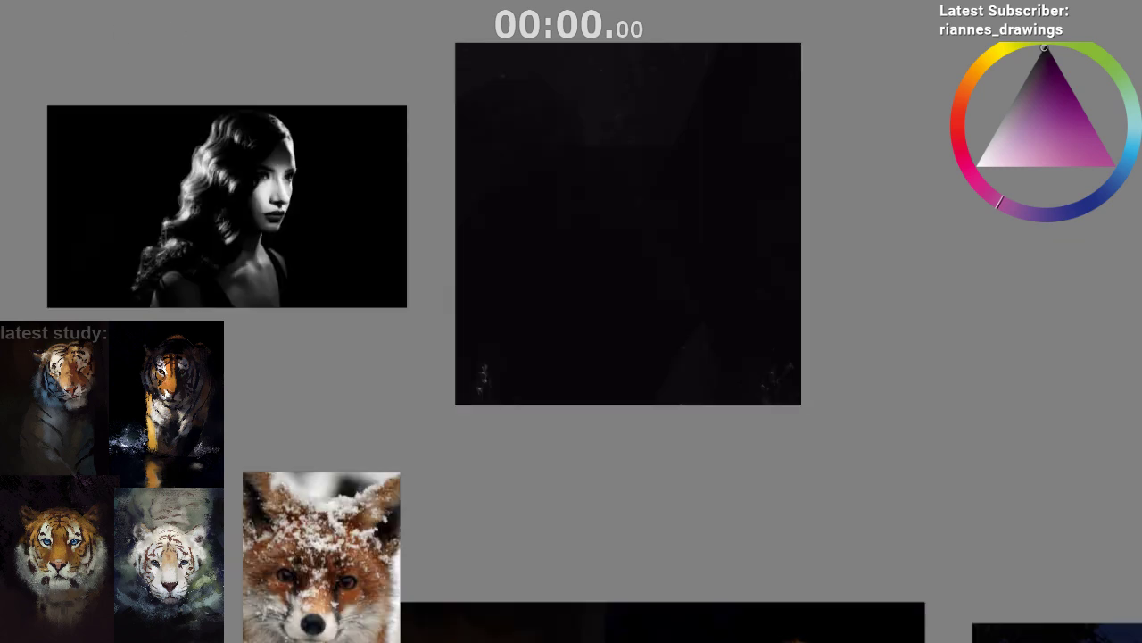
- Add the cropped portrait as a reference on the painting board and move the wide original to the far side of the black canvas
key("ctrl+z")
left_click_drag(356, 410, 444, 235)
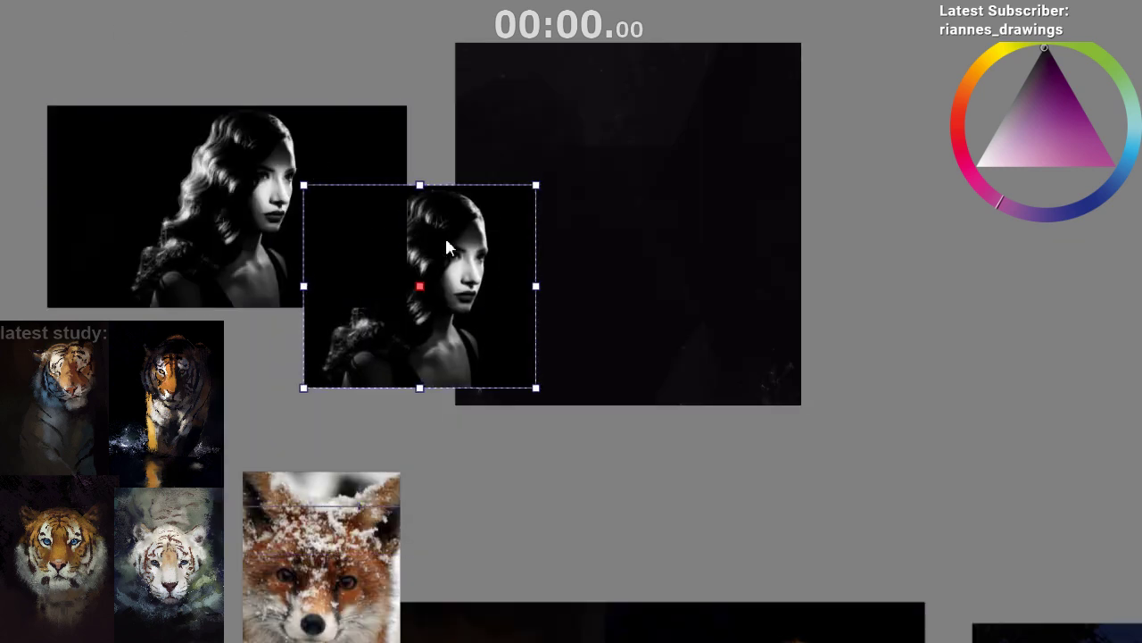
left_click(290, 156)
scroll(147, 277, "down", 2)
left_click_drag(211, 206, 955, 366)
- Position the cropped portrait reference alongside the left edge of the black canvas and deselect it
left_click_drag(499, 225, 566, 277)
left_click_drag(347, 367, 272, 301)
scroll(327, 346, "up", 2)
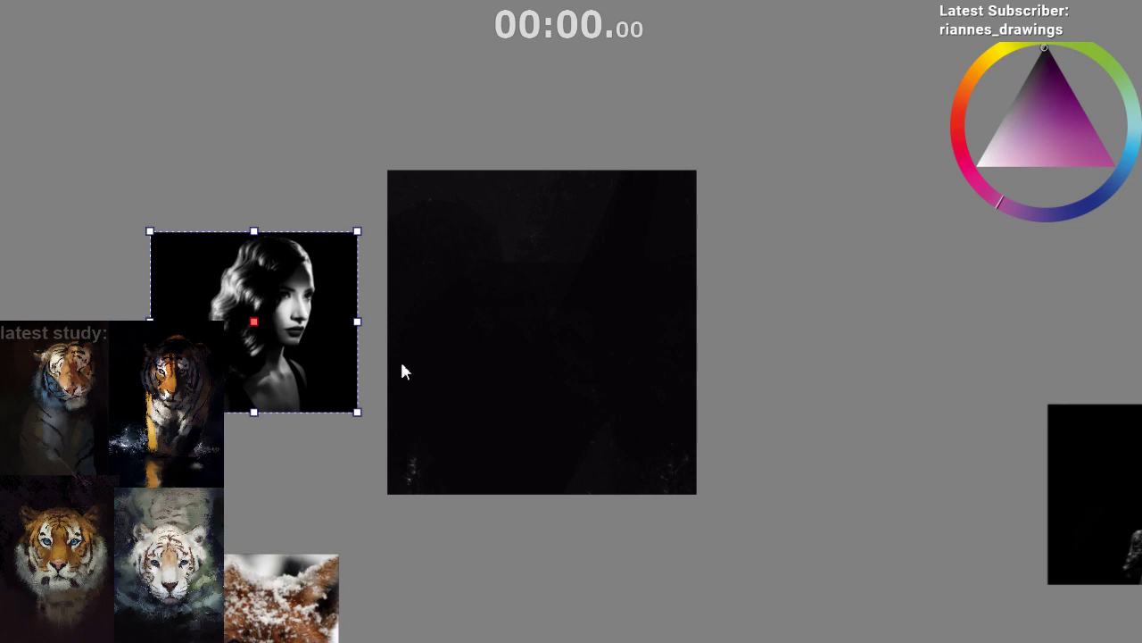
scroll(400, 359, "up", 2)
left_click_drag(265, 242, 398, 198)
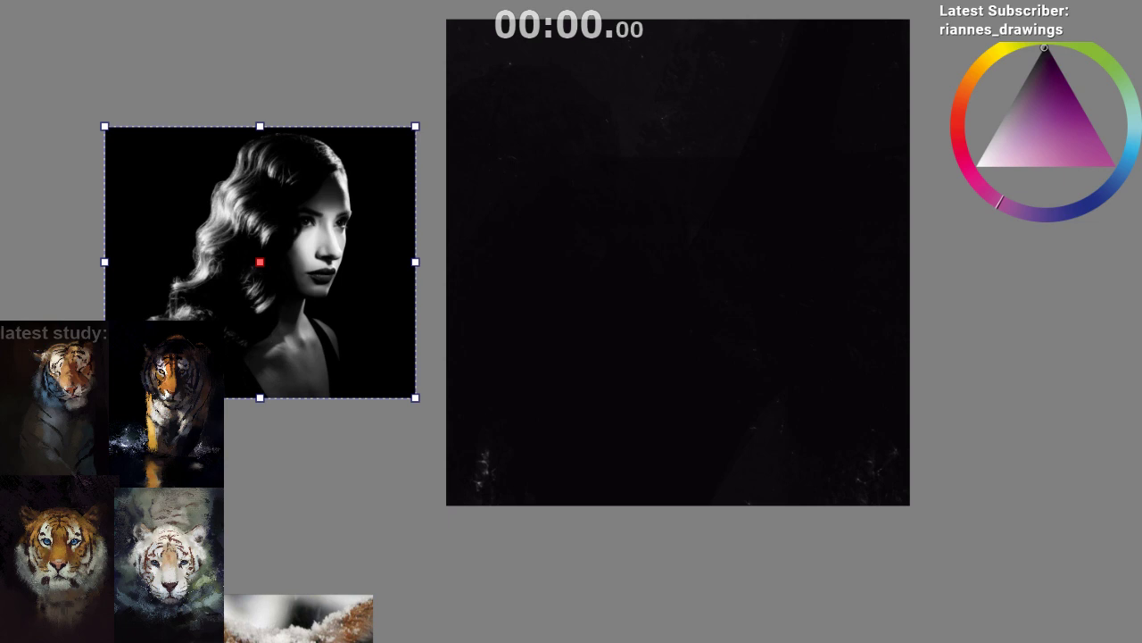
left_click(465, 536)
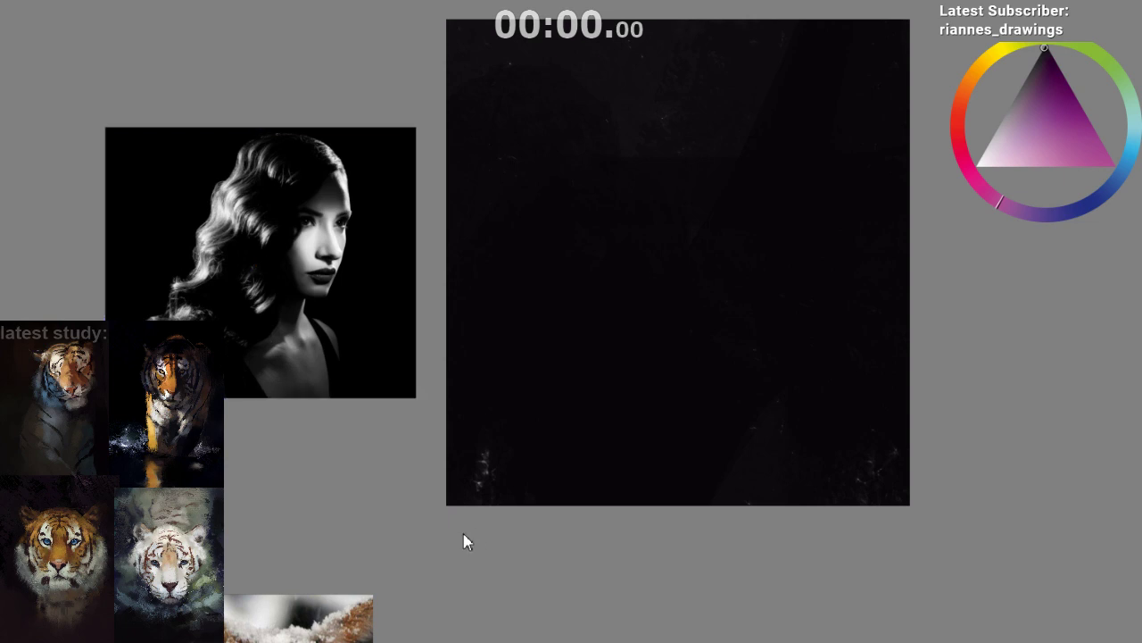
- Examine the tiger study paintings collected on the board, including the large blue tiger painting
scroll(463, 534, "down", 3)
scroll(571, 321, "down", 3)
scroll(508, 448, "down", 5)
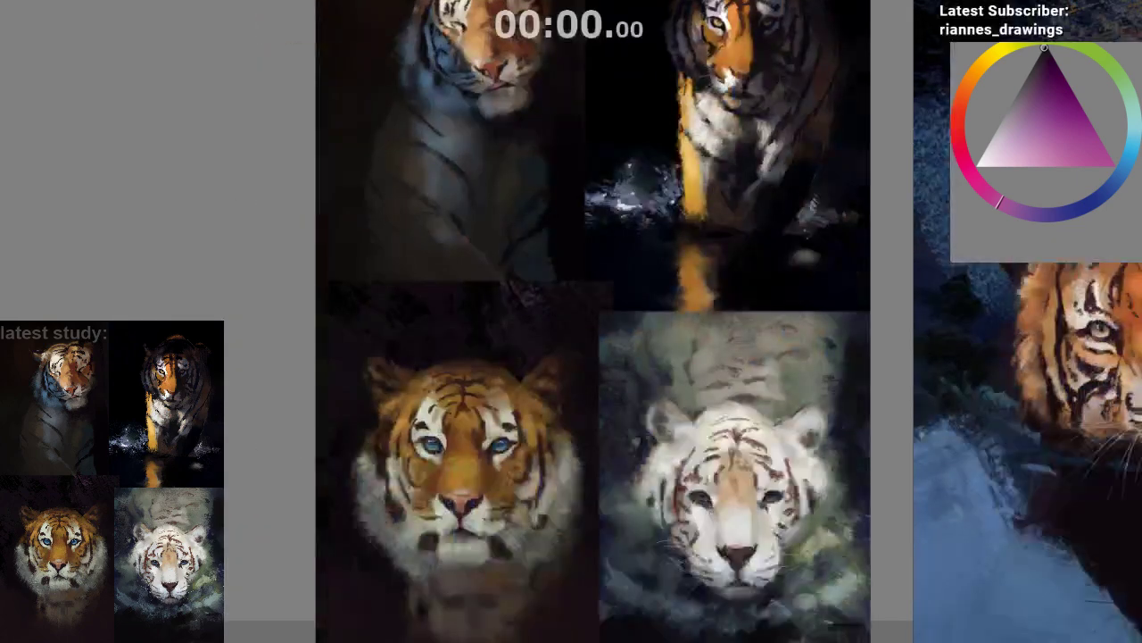
scroll(1013, 406, "up", 1)
scroll(705, 426, "down", 1)
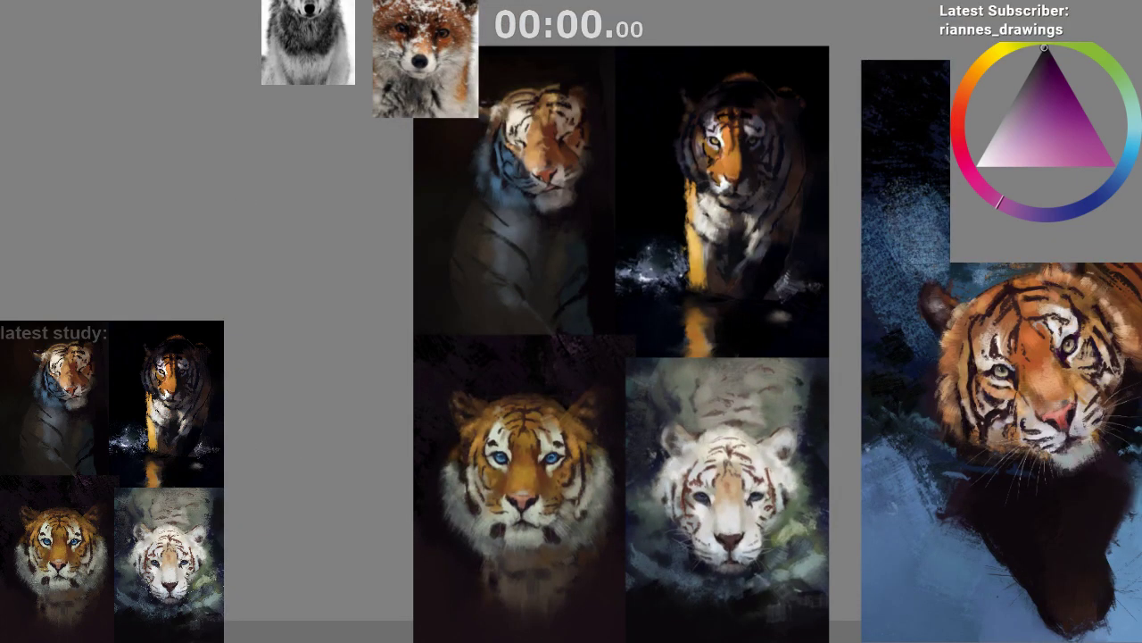
left_click_drag(529, 433, 375, 433)
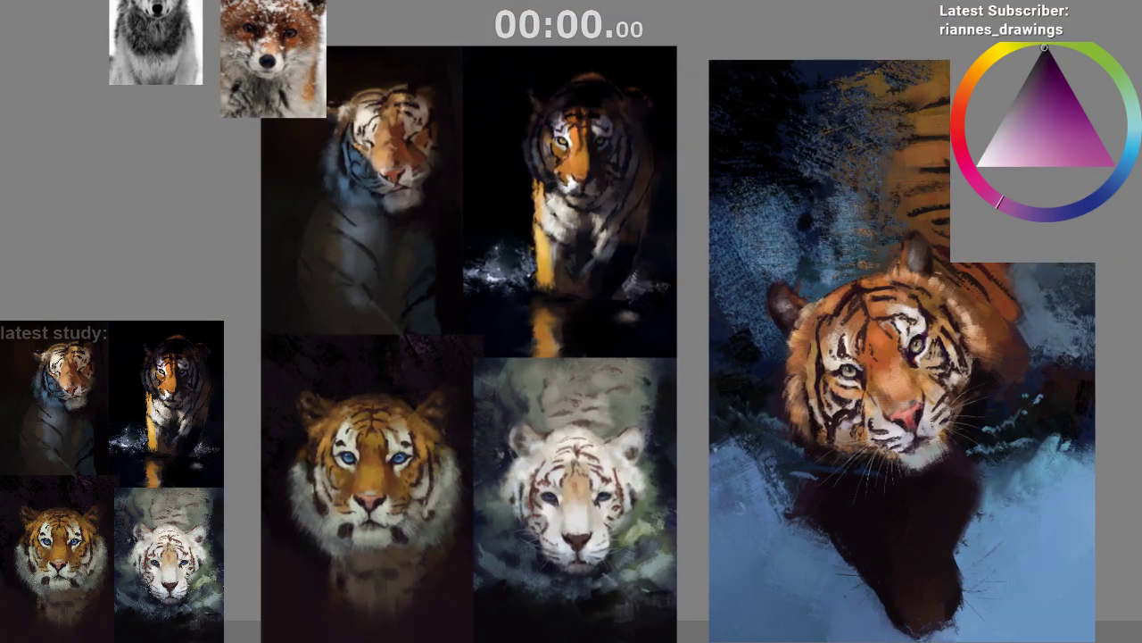
scroll(669, 437, "right", 4)
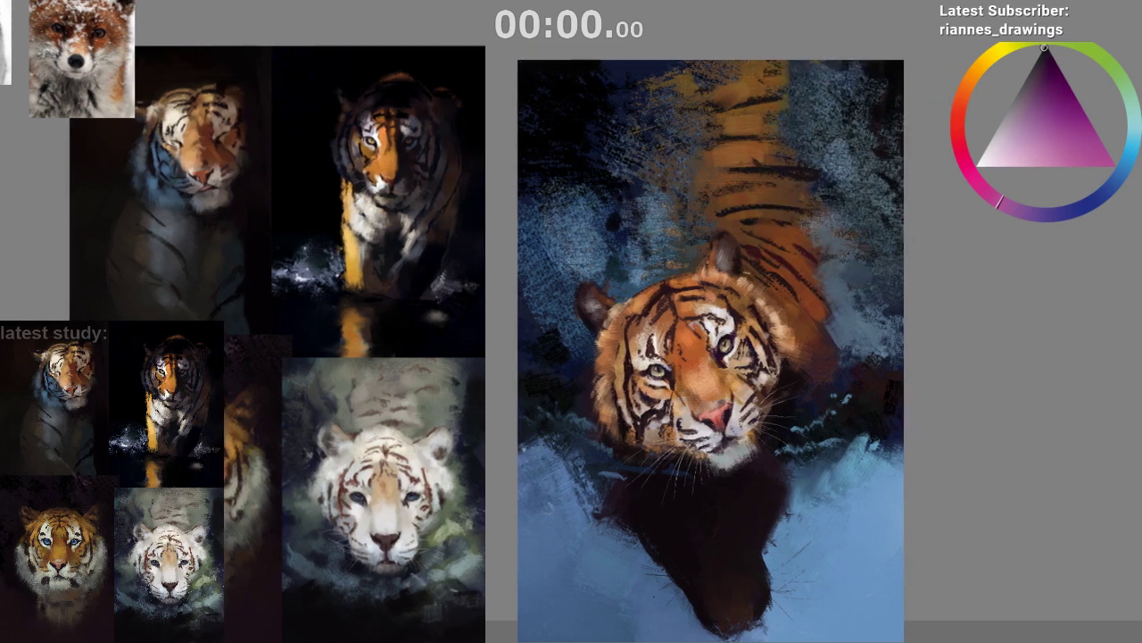
left_click(670, 437)
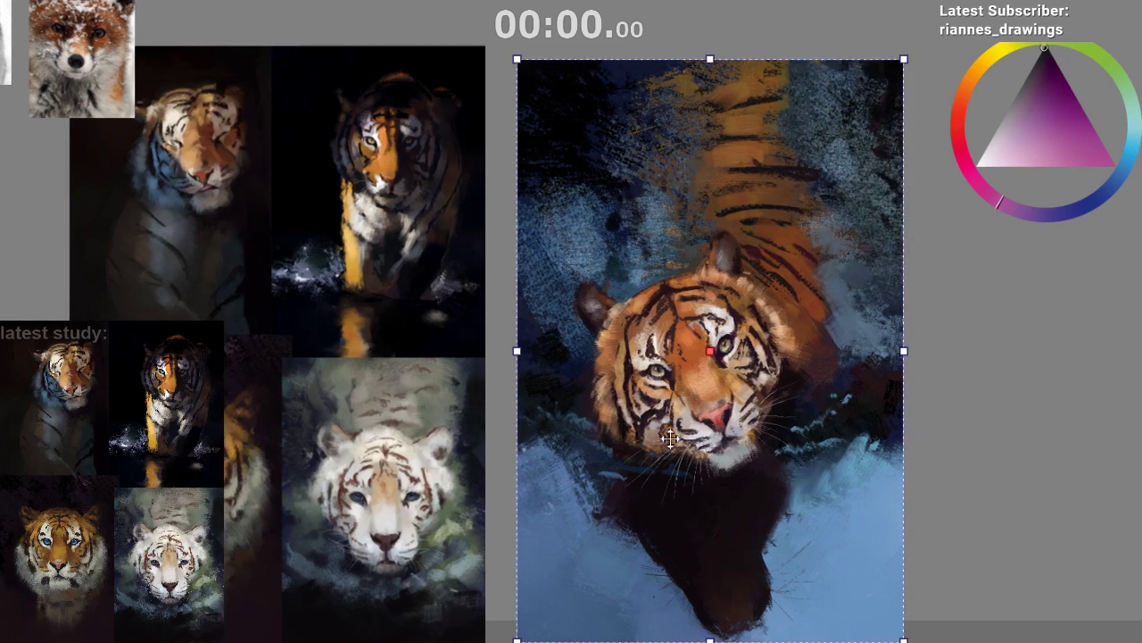
left_click(493, 59)
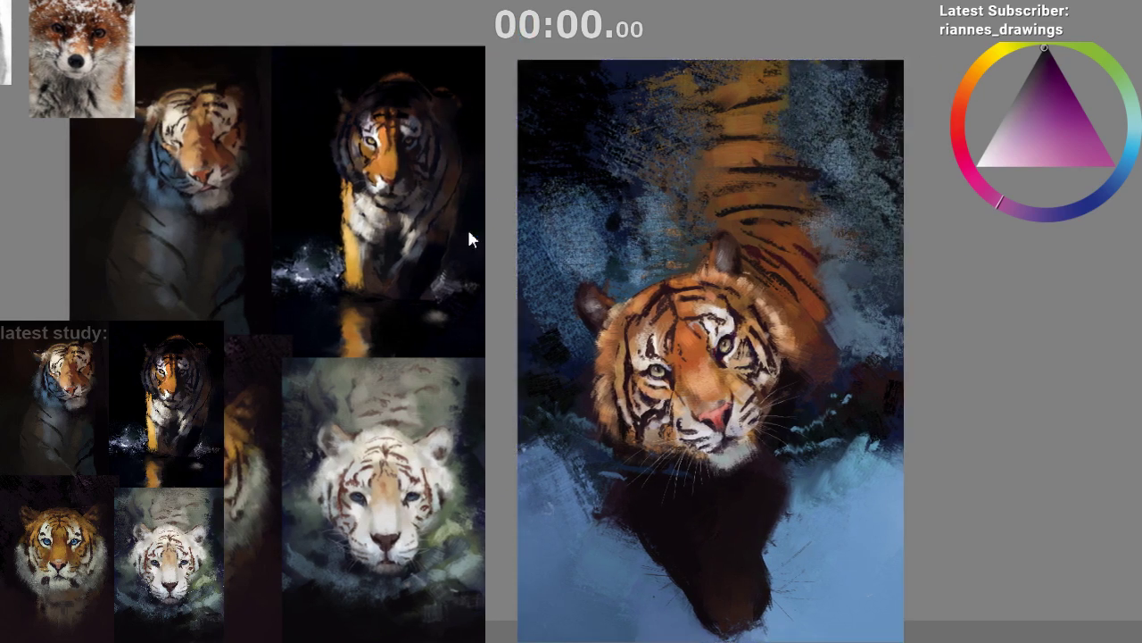
- Move the fox and wolf reference photos away from the tiger studies and group them off to the side
scroll(466, 229, "down", 2)
left_click_drag(179, 71, 42, 26)
left_click_drag(122, 58, 7, 114)
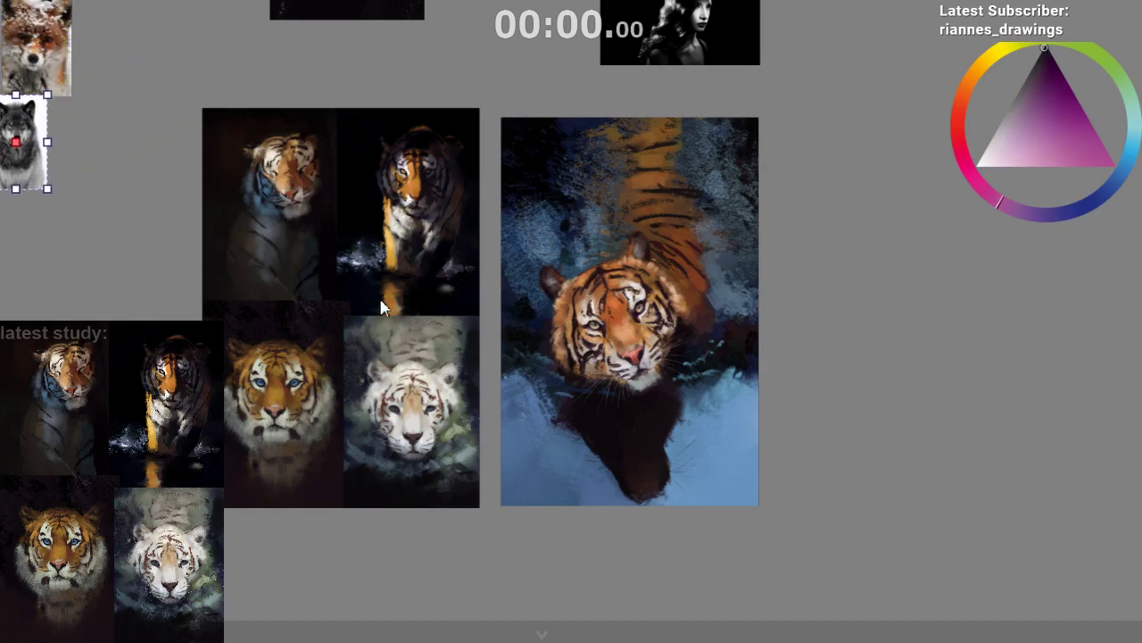
- Return to the black canvas and move the cropped portrait reference closer to its left edge
scroll(391, 291, "up", 2)
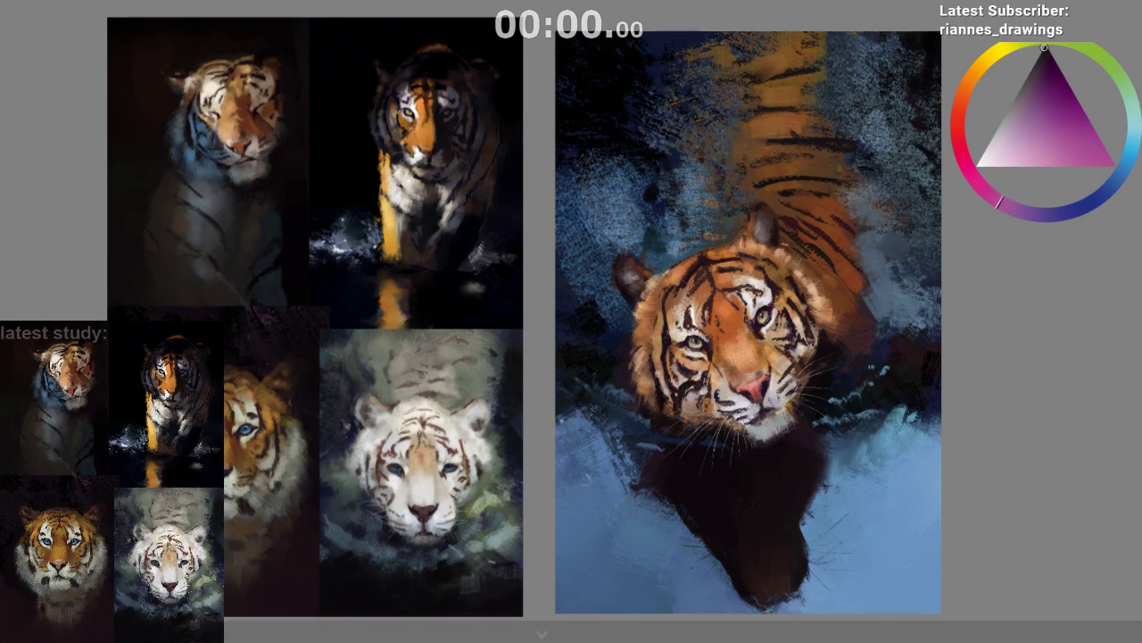
scroll(571, 321, "up", 3)
scroll(571, 322, "up", 5)
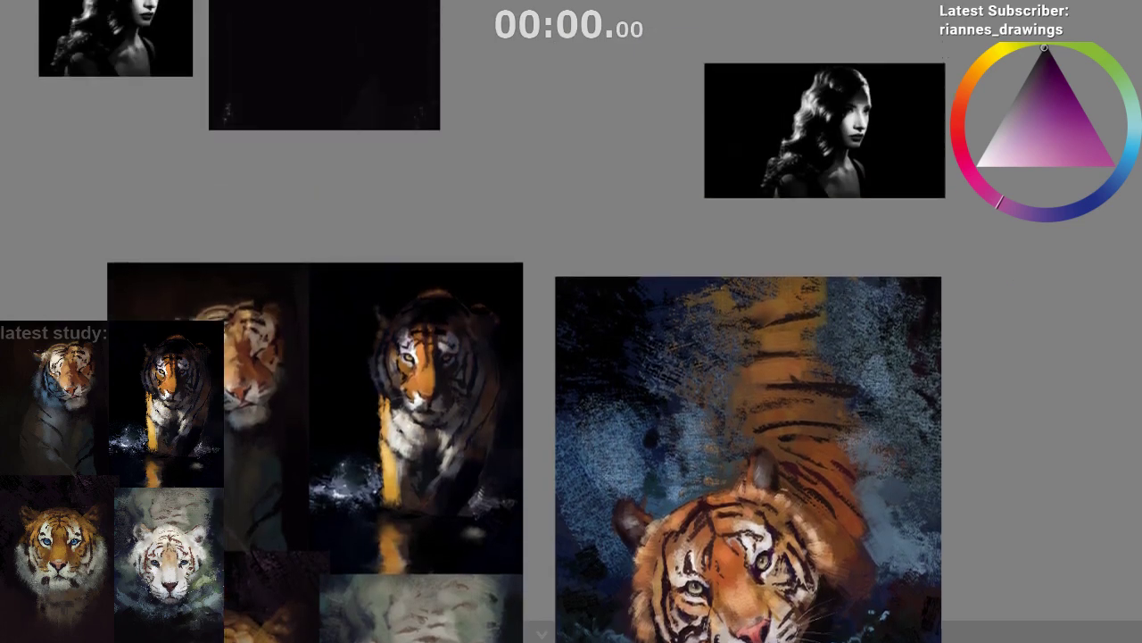
scroll(696, 542, "up", 4)
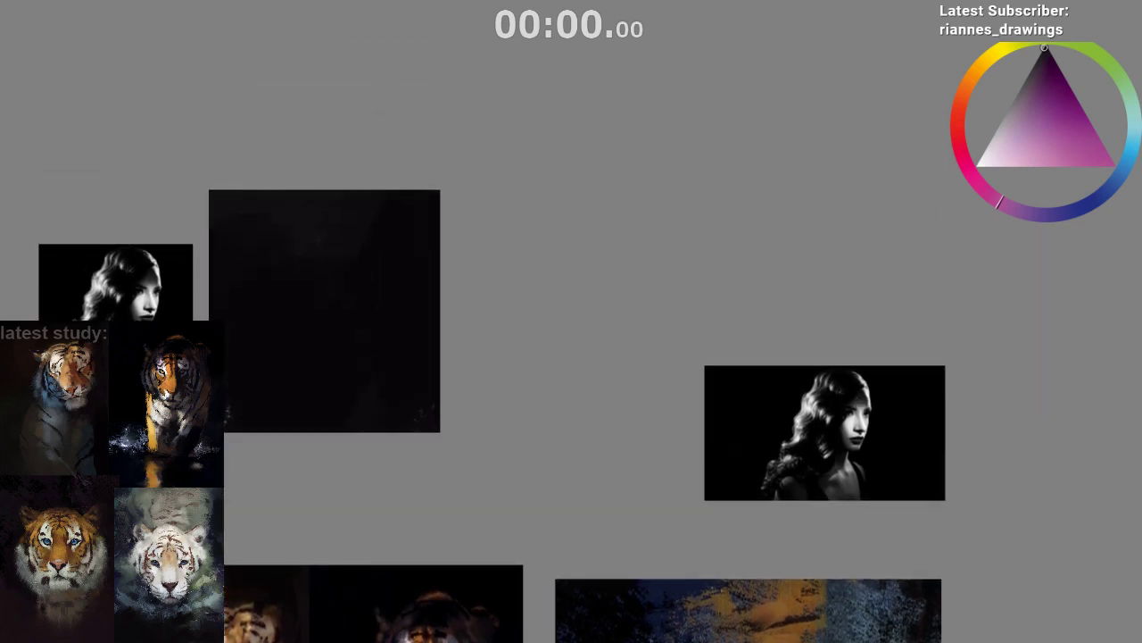
scroll(571, 419, "left", 4)
scroll(444, 304, "up", 3)
left_click_drag(312, 292, 313, 259)
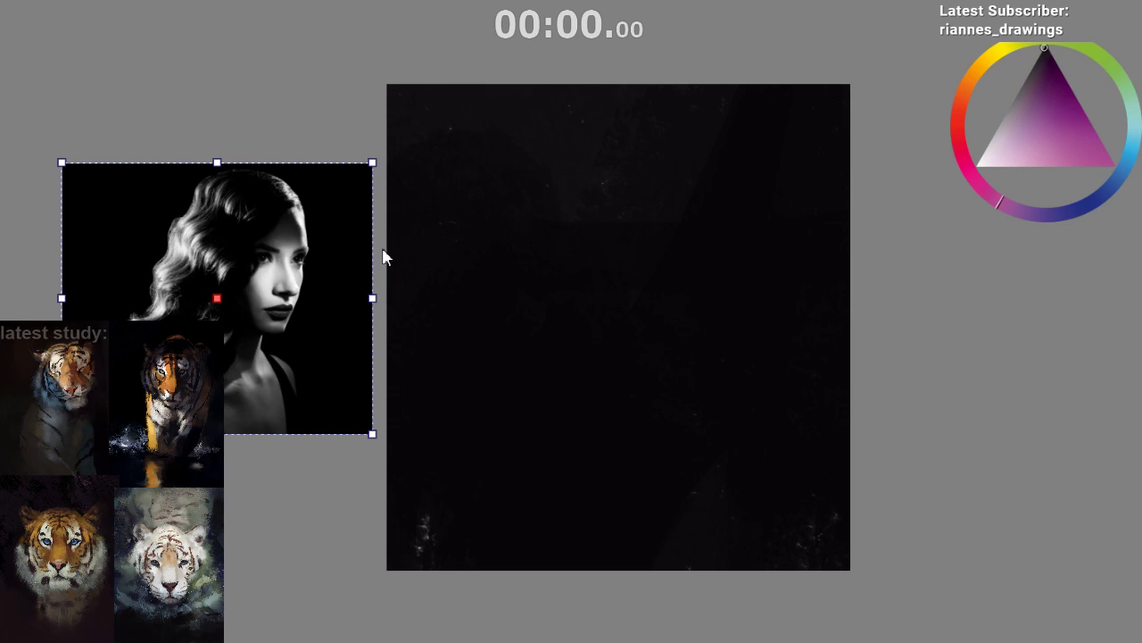
- Shift the cropped portrait reference right until it slightly overlaps the black canvas's left edge, and deselect it
left_click_drag(247, 247, 266, 248)
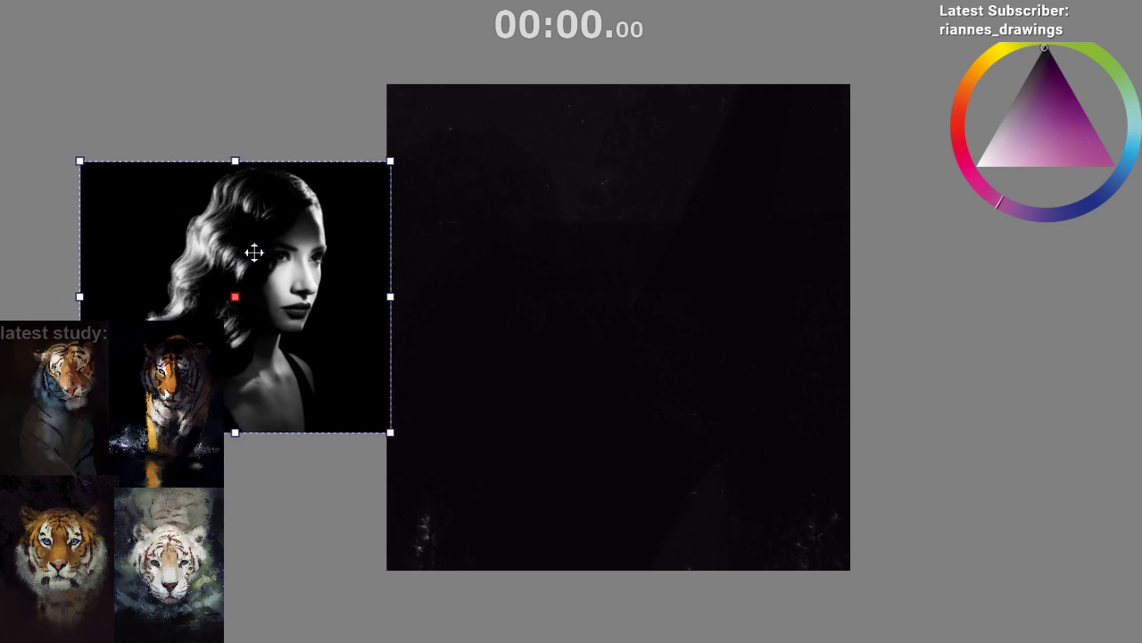
left_click(264, 471)
scroll(465, 326, "left", 3)
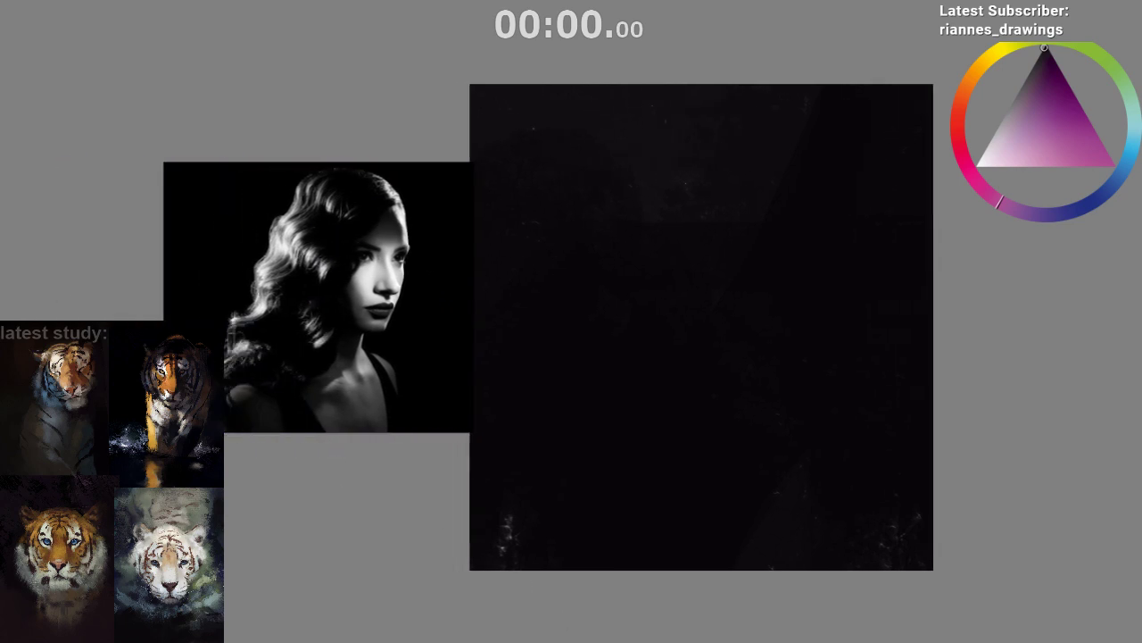
- Examine the light and shadow shapes of the hair, face and shoulders in the portrait reference up close
scroll(316, 201, "up", 2)
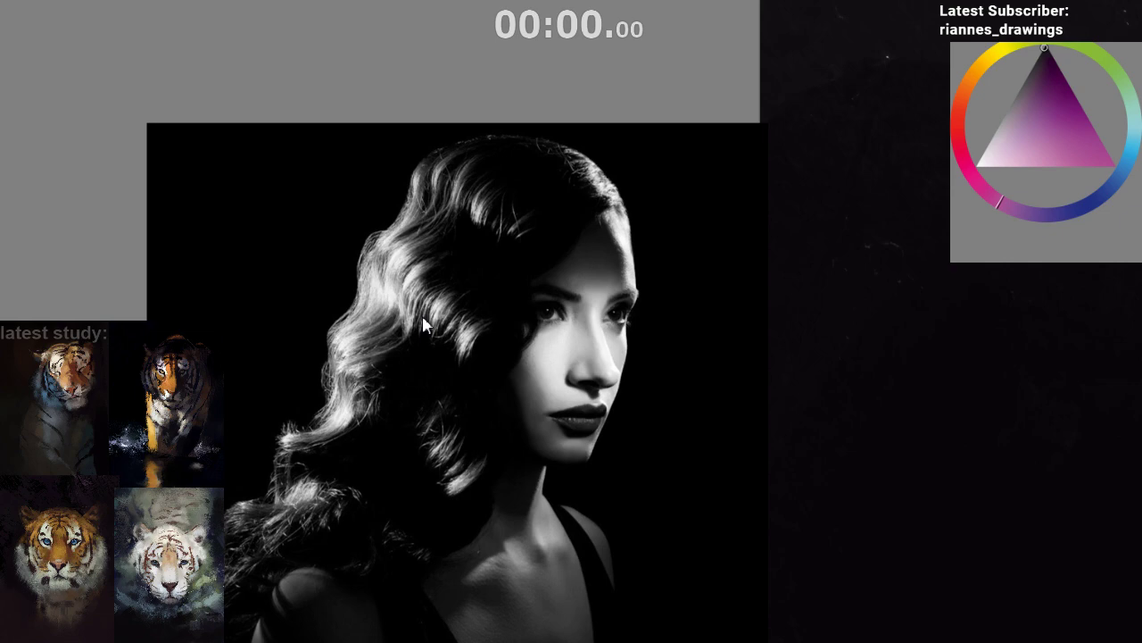
scroll(501, 411, "down", 3)
left_click_drag(505, 404, 513, 364)
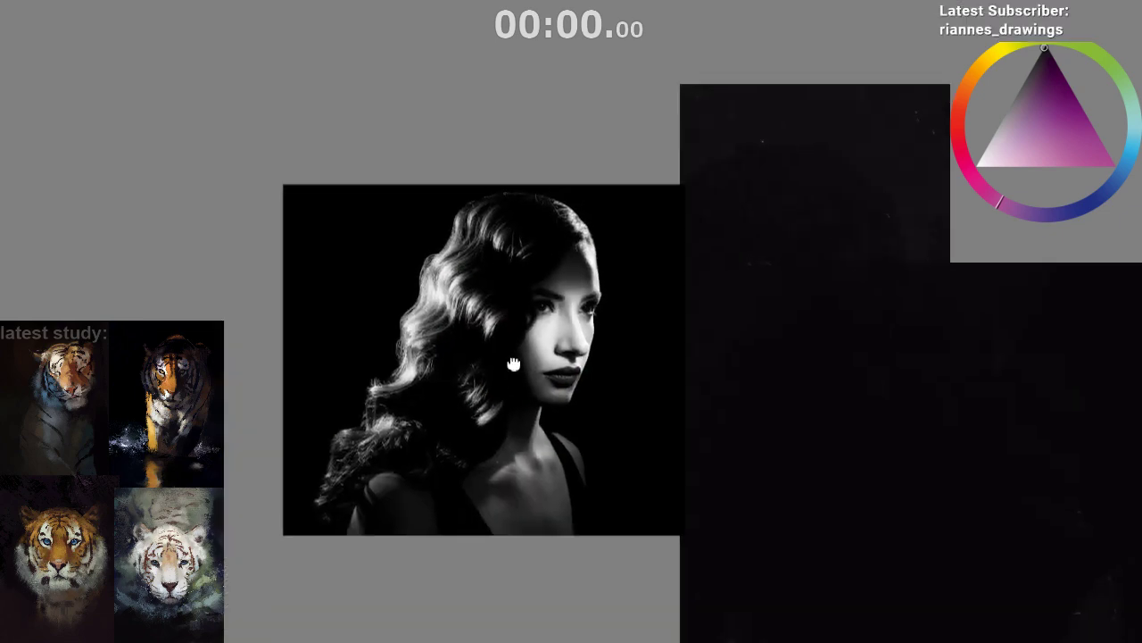
scroll(514, 364, "up", 2)
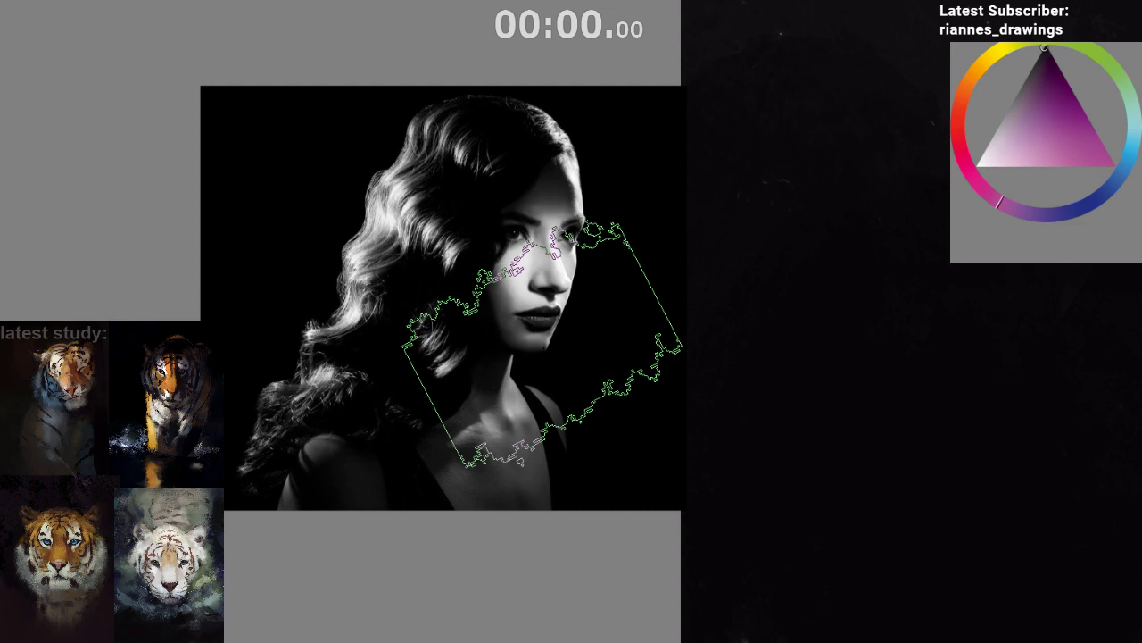
left_click_drag(575, 168, 586, 152)
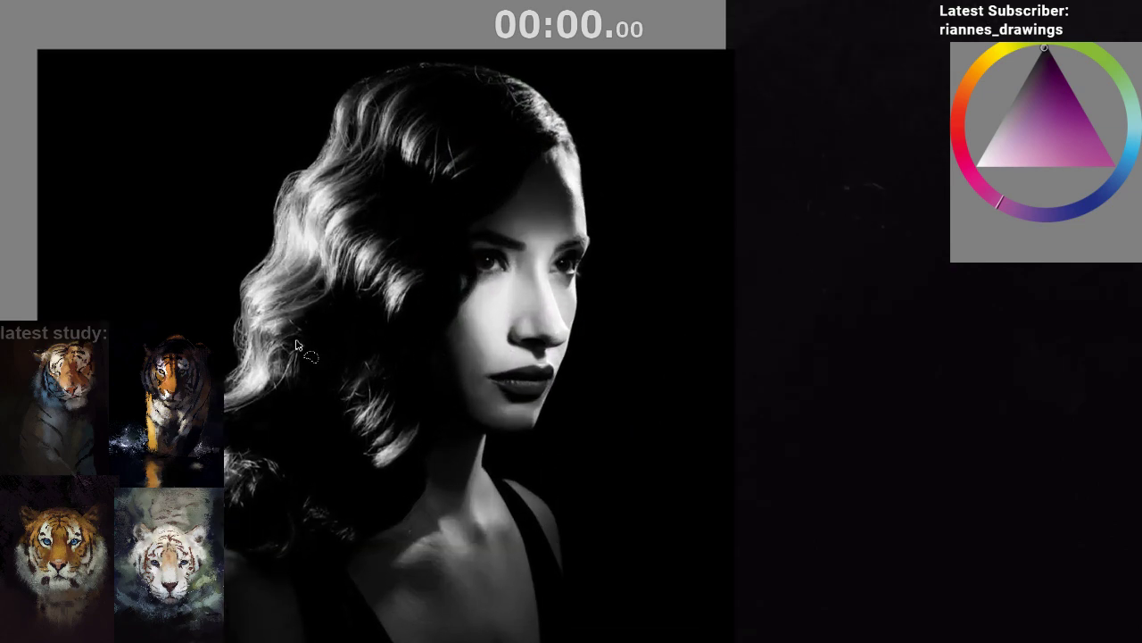
mouse_move(298, 346)
left_mouse_down()
mouse_move(342, 269)
mouse_move(407, 332)
mouse_move(414, 371)
mouse_move(363, 390)
mouse_move(301, 364)
left_mouse_up()
key("ctrl+shift+a")
mouse_move(406, 272)
left_mouse_down()
mouse_move(379, 257)
mouse_move(406, 323)
mouse_move(402, 279)
left_mouse_up()
key("ctrl+d")
mouse_move(534, 403)
left_mouse_down()
mouse_move(520, 424)
mouse_move(448, 388)
left_mouse_up()
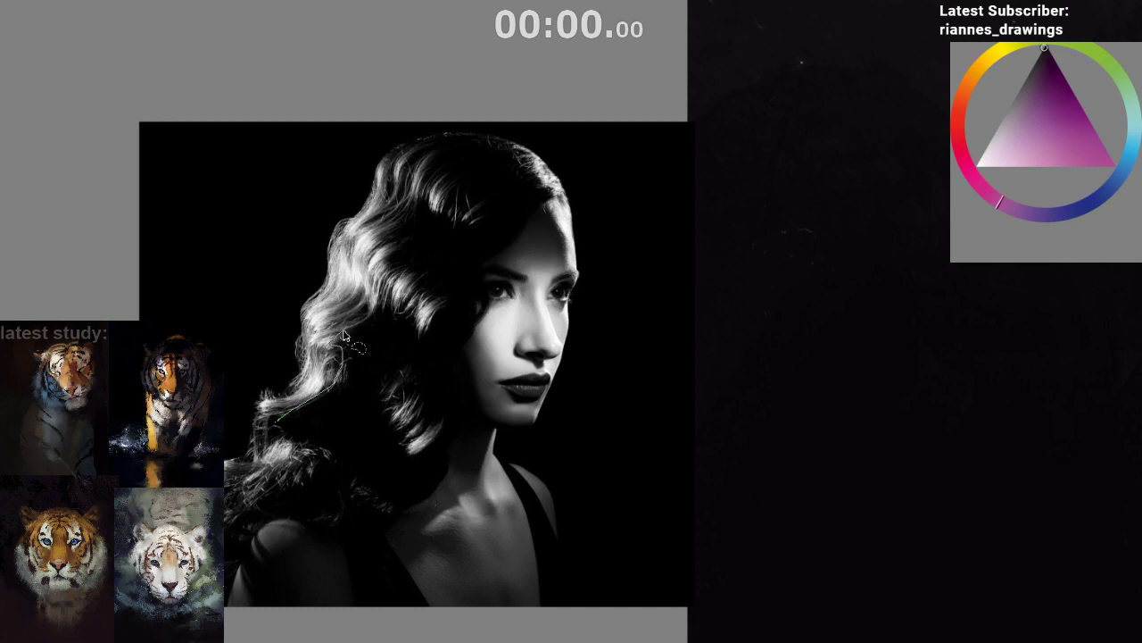